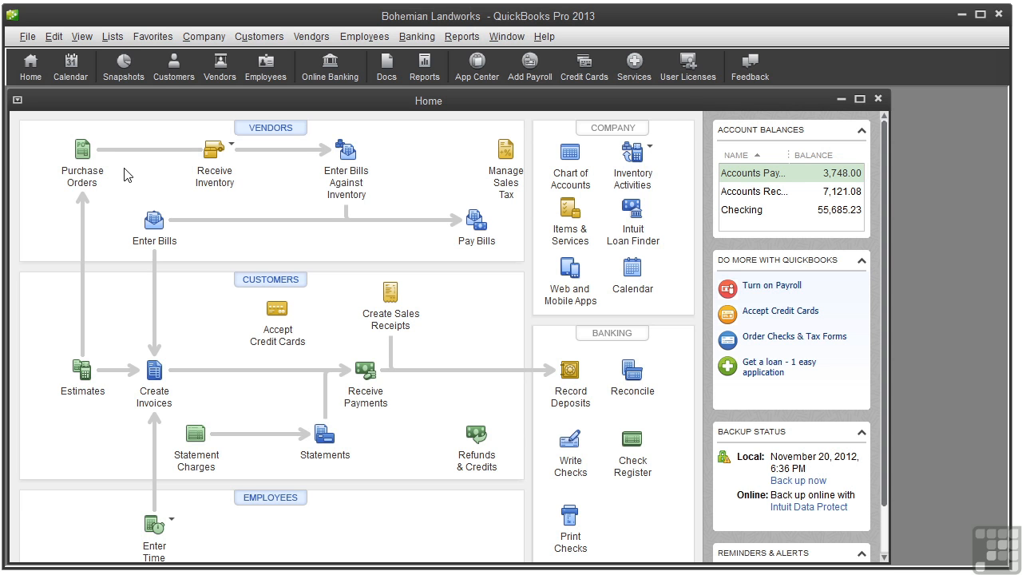
Step: Turn on class tracking for transactions in the company's Accounting preferences, with the prompt to assign classes enabled
click(53, 36)
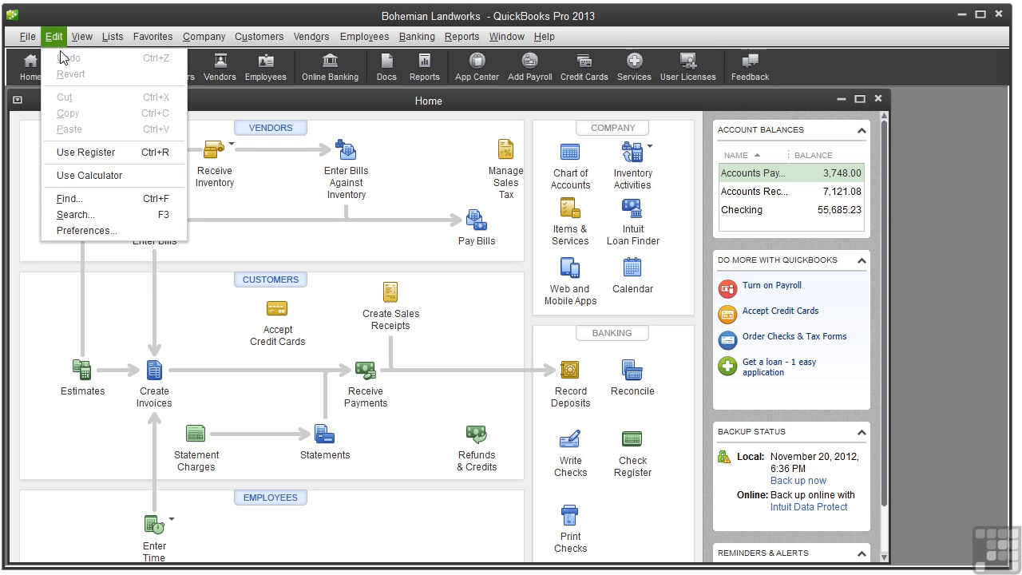
click(82, 233)
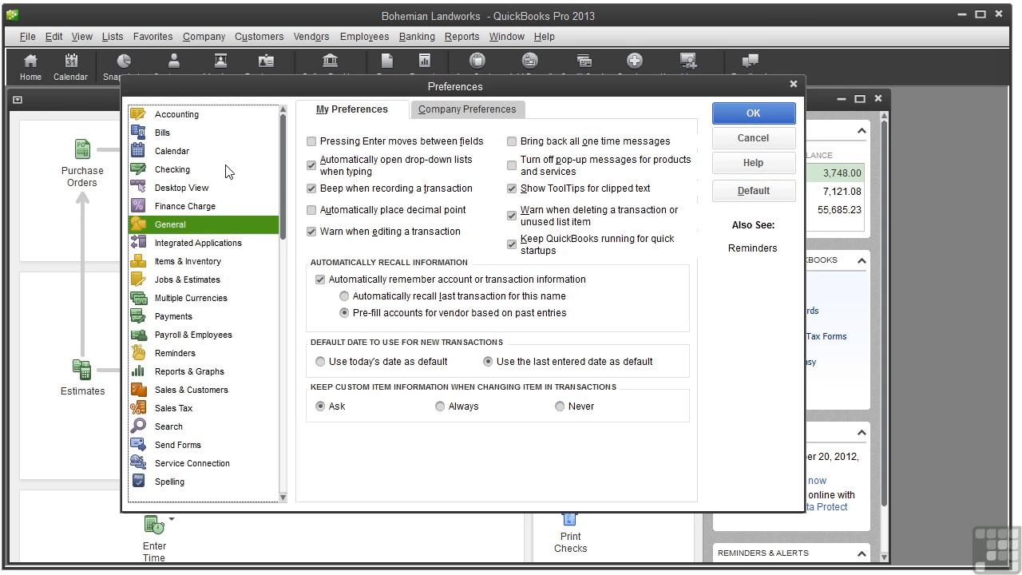
click(184, 115)
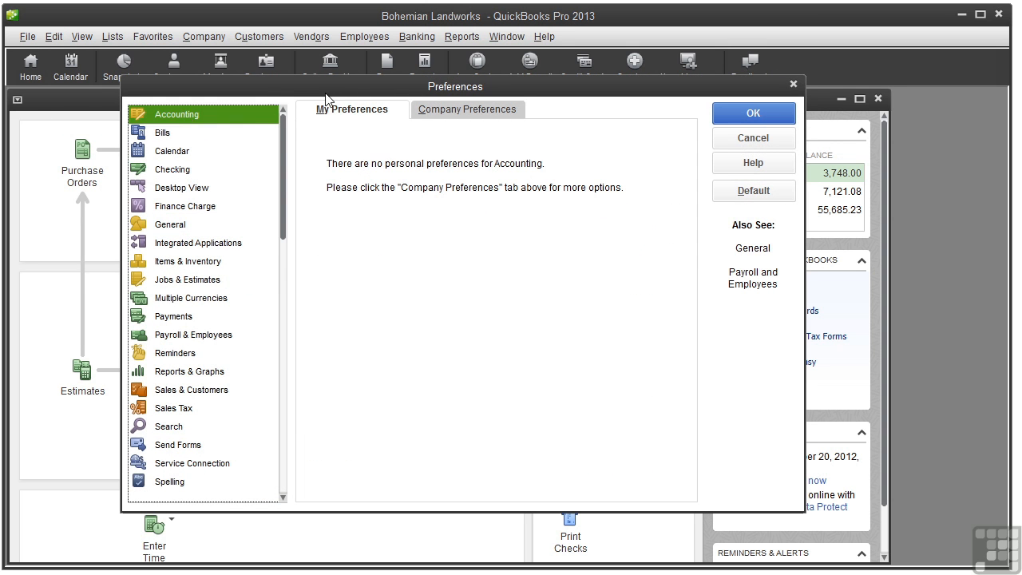
click(458, 110)
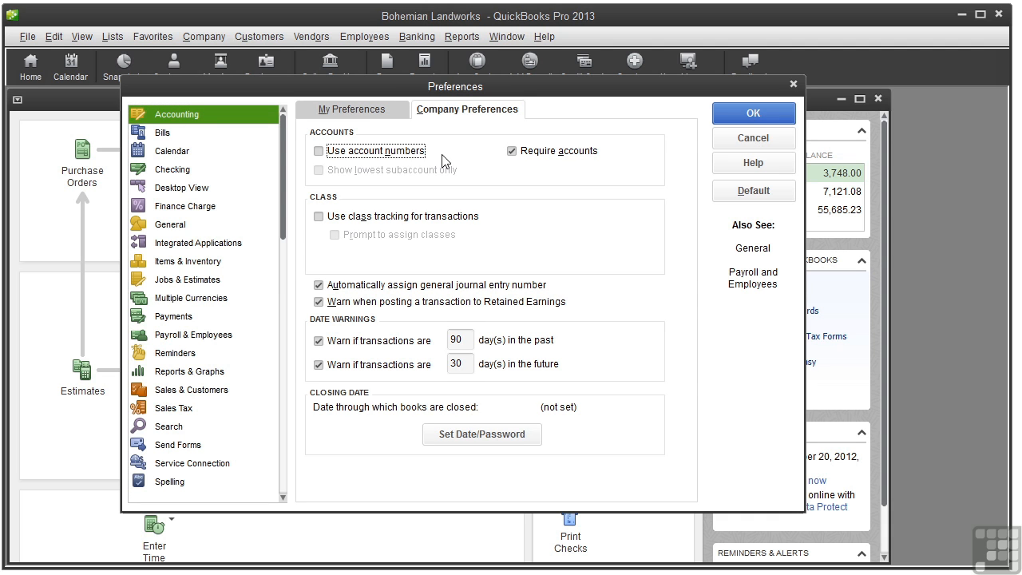
click(318, 217)
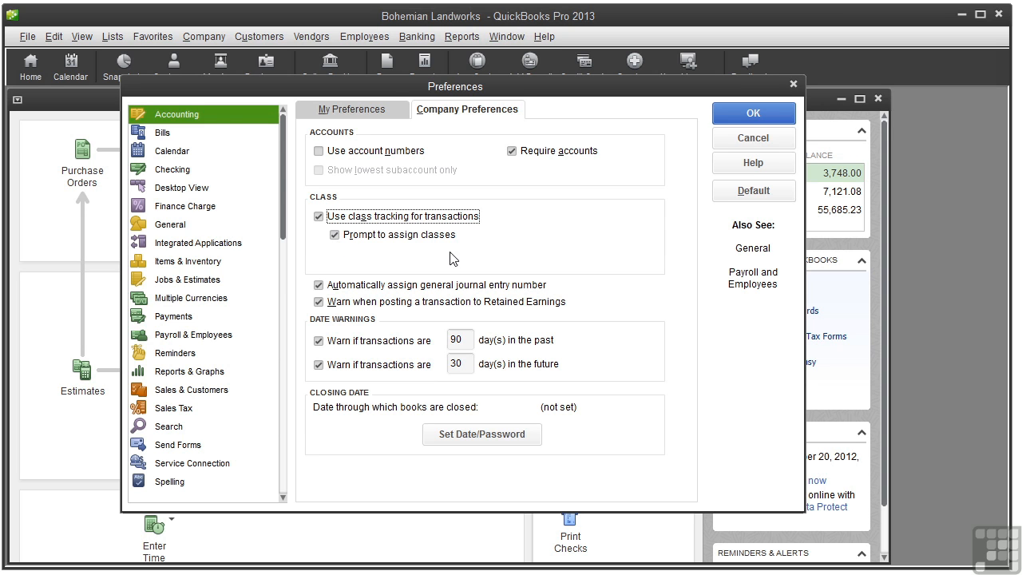
click(751, 115)
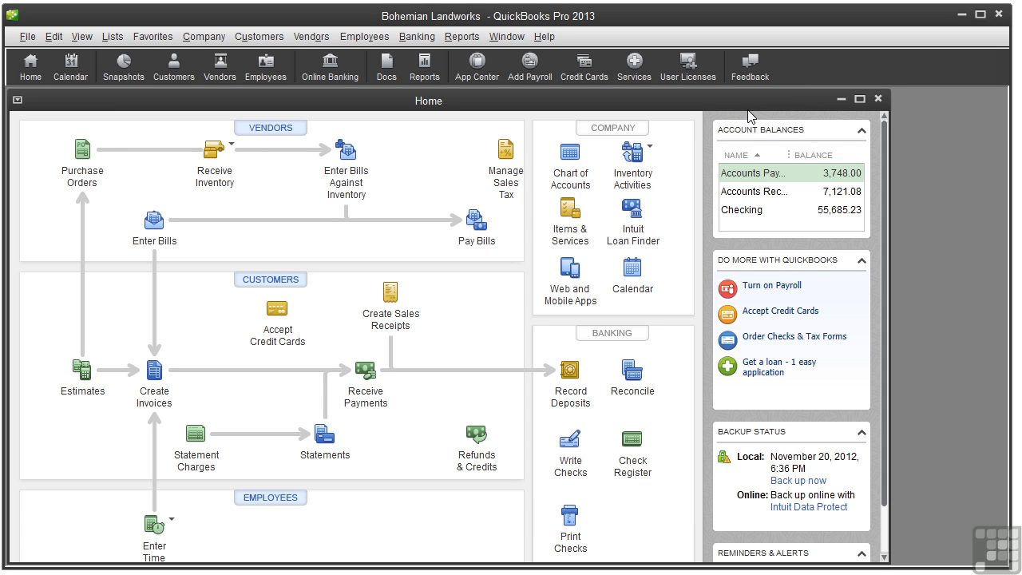
Step: Start a new class from the Class List and name it Design
click(112, 36)
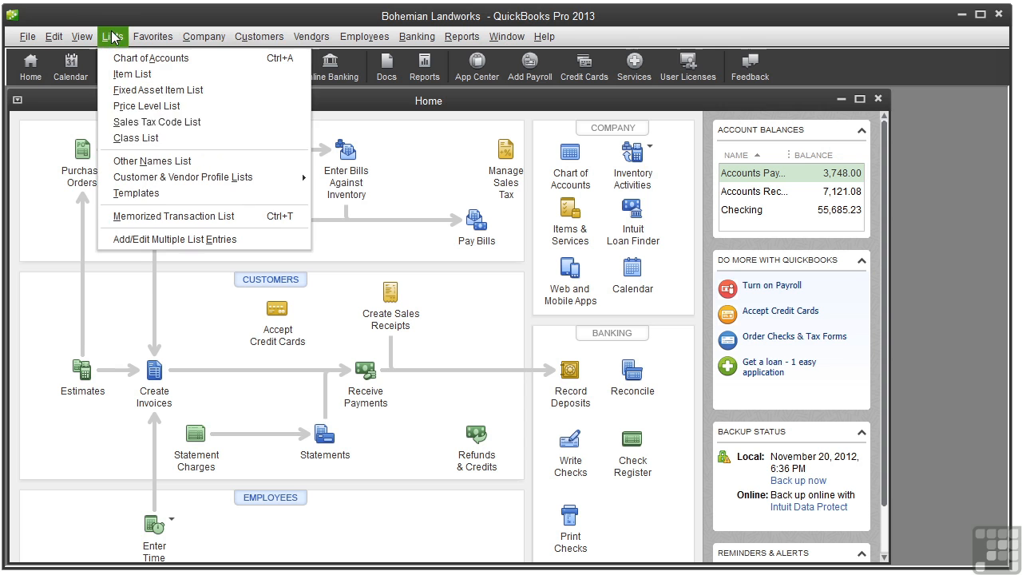
click(169, 137)
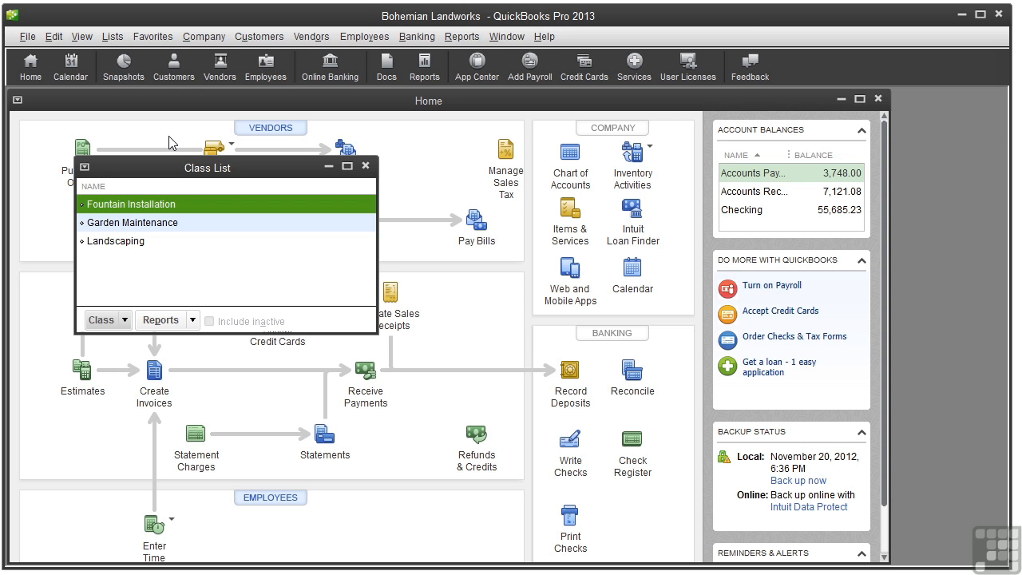
click(126, 319)
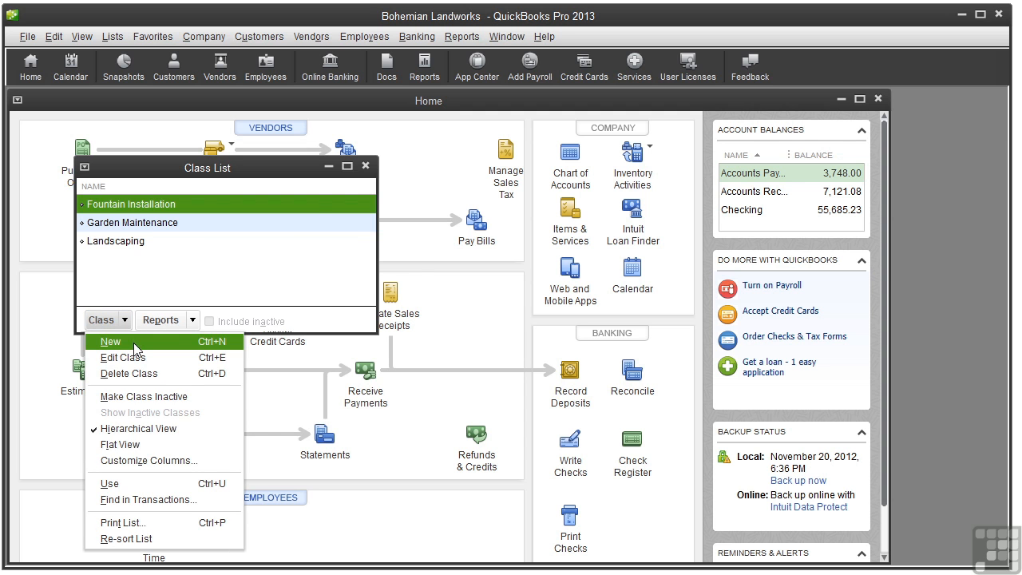
click(135, 343)
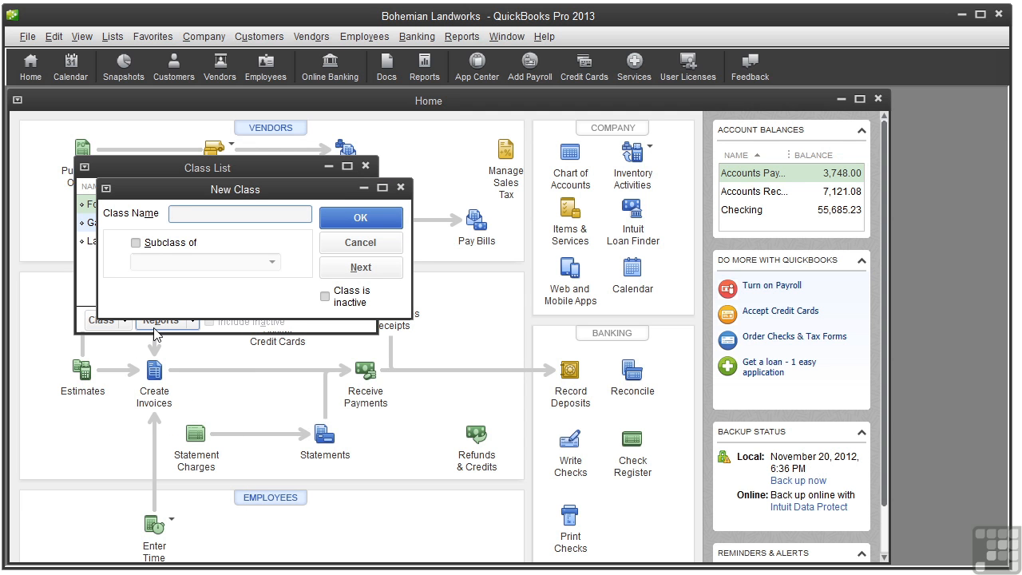
text(Design)
click(135, 243)
click(272, 262)
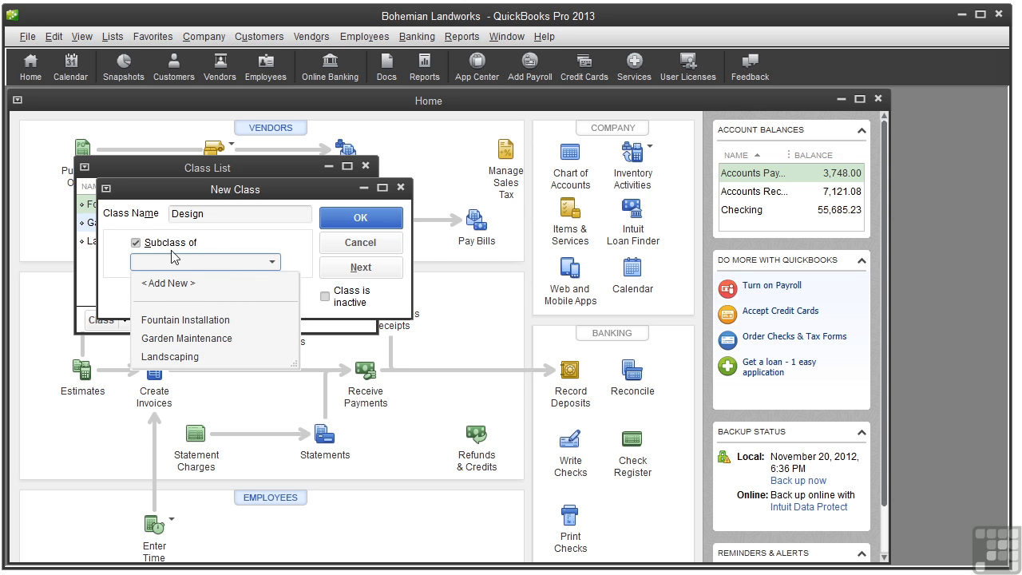
click(135, 243)
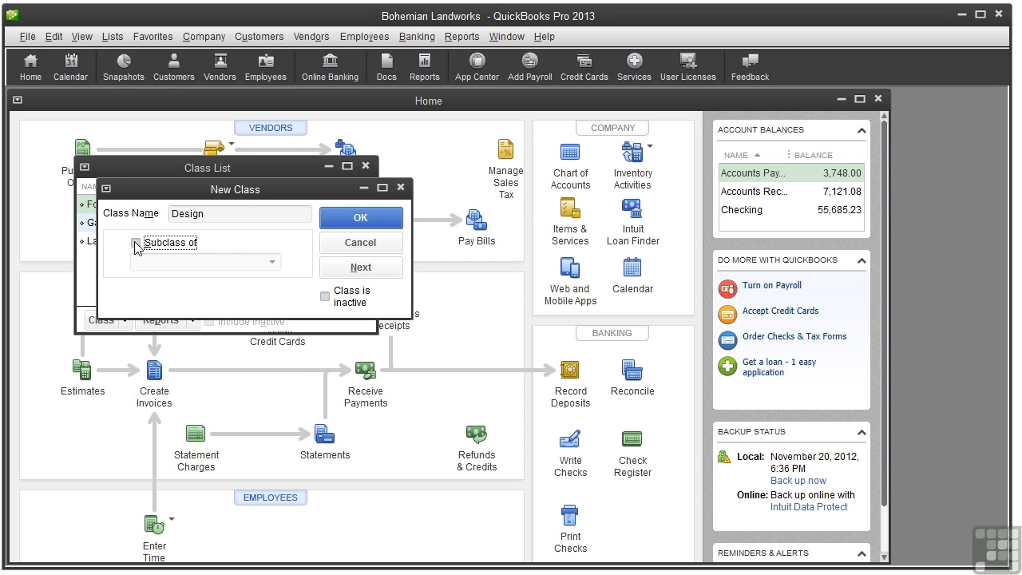
Step: Save the Design class and close the Class List
click(369, 219)
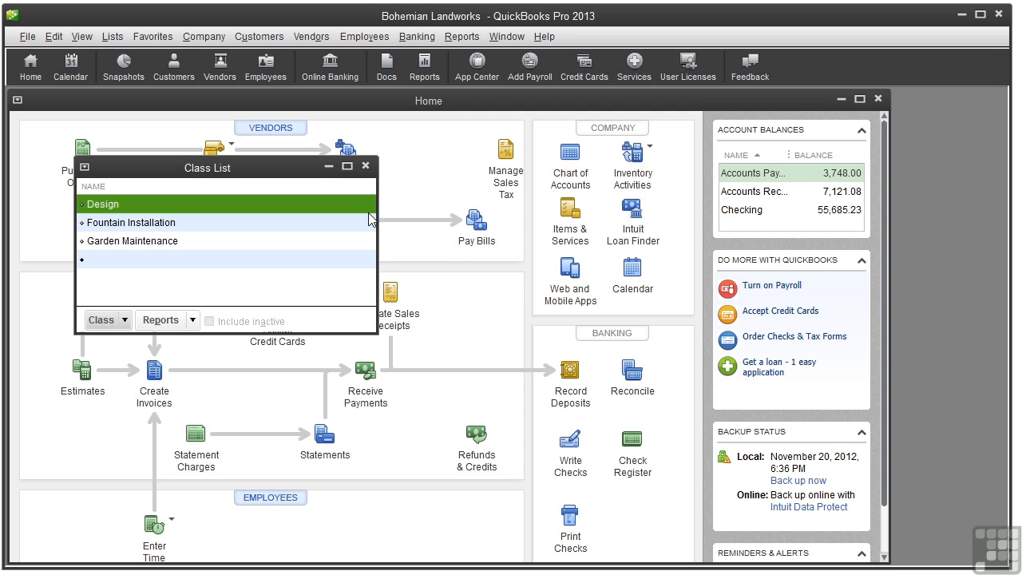
click(365, 166)
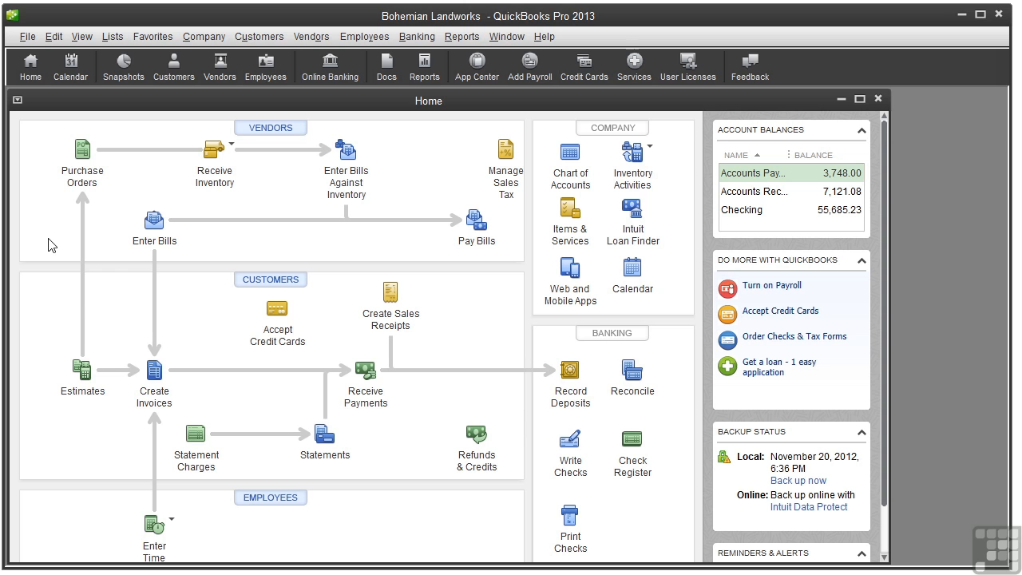
Step: Start a new invoice for the ninth customer in the Customer:Job list, leaving the invoice-level class blank
click(156, 398)
click(196, 204)
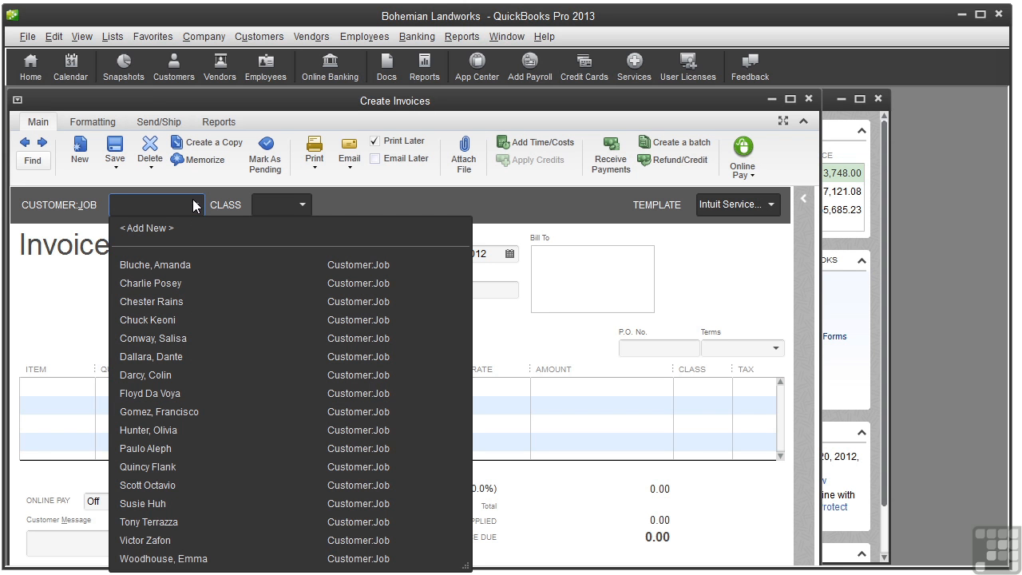
click(229, 411)
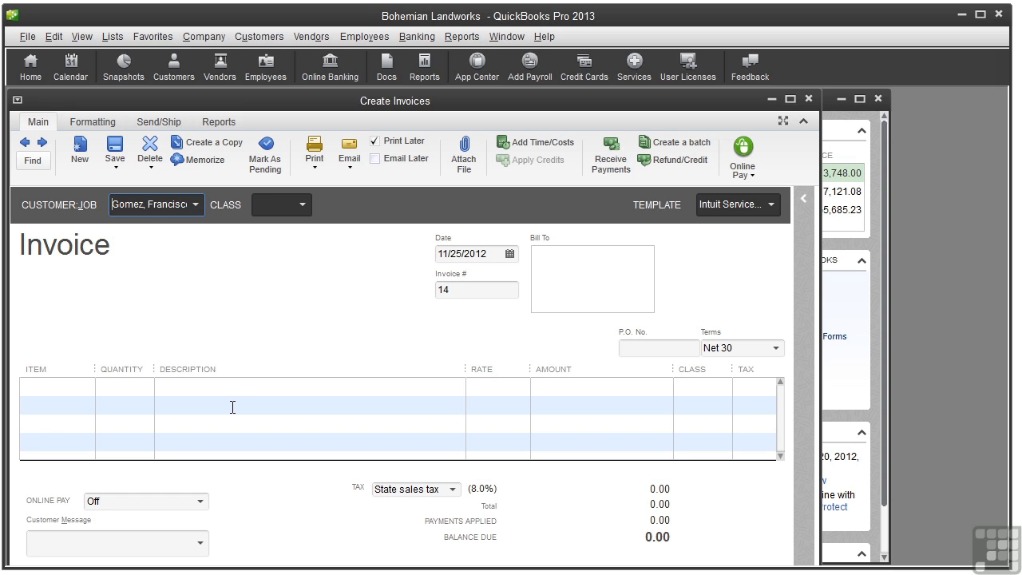
click(302, 207)
click(226, 241)
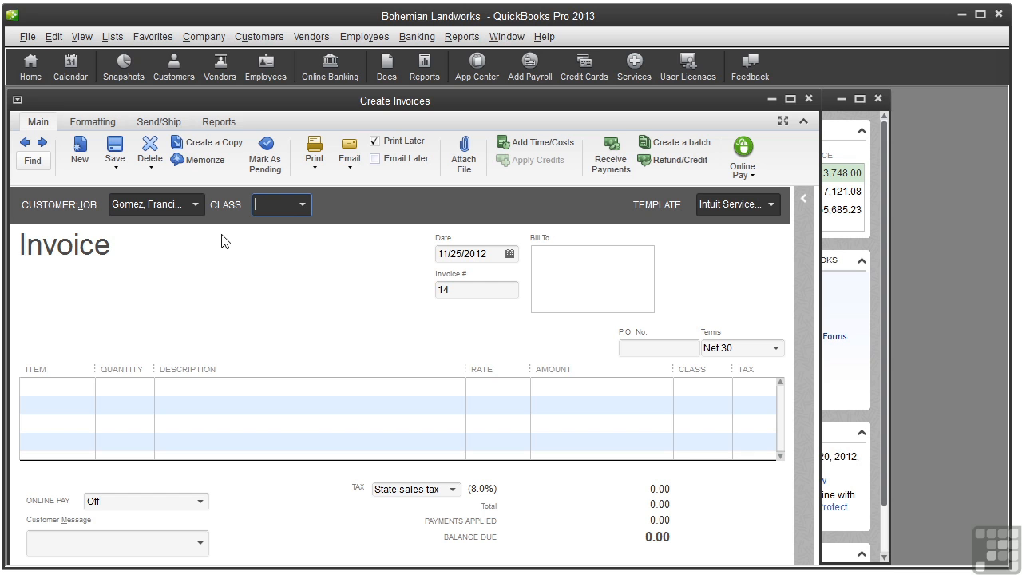
Step: Add the Landscaping Services Design item as the first invoice line, with quantity 10 and class Design
click(86, 386)
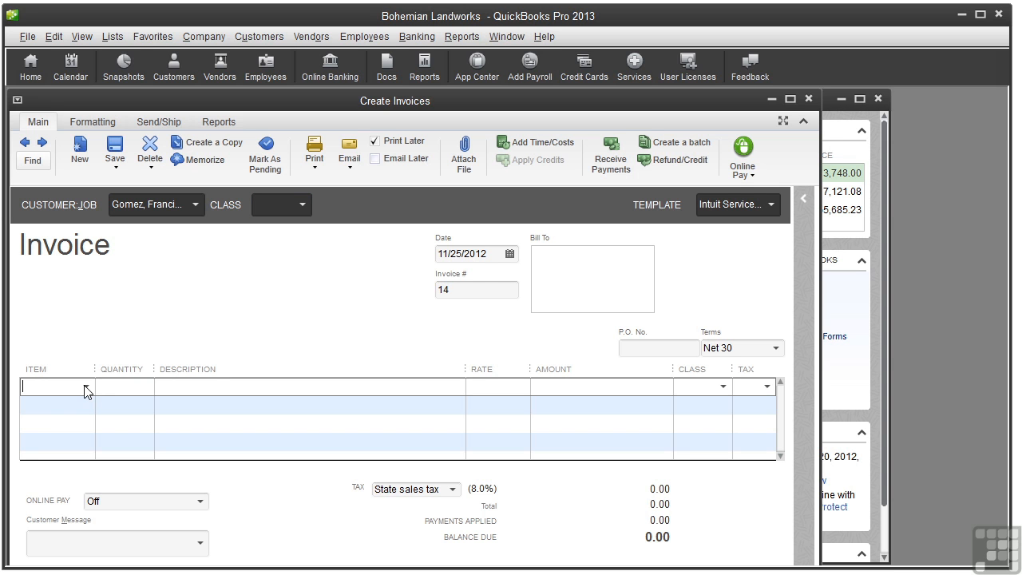
click(87, 387)
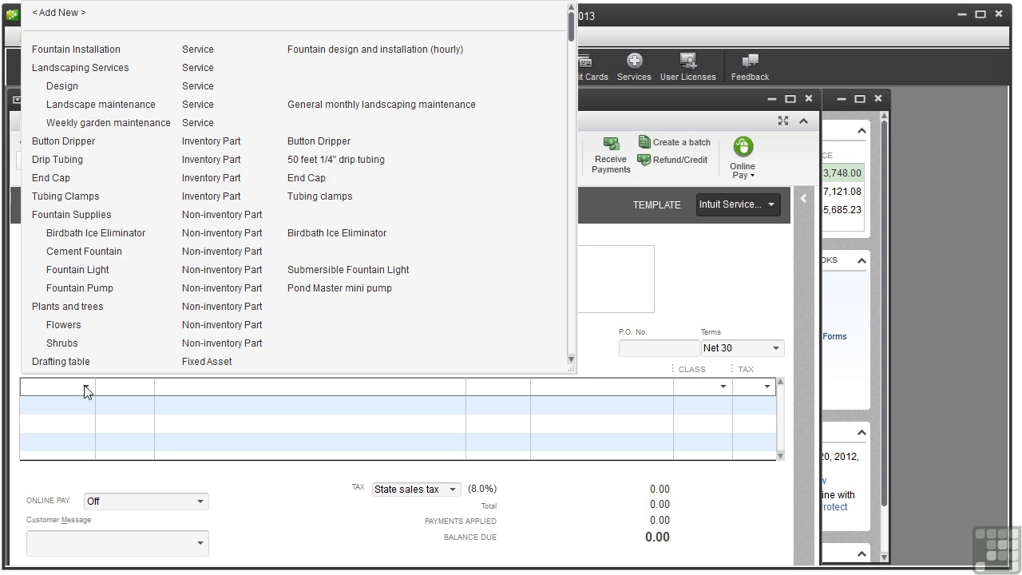
click(154, 89)
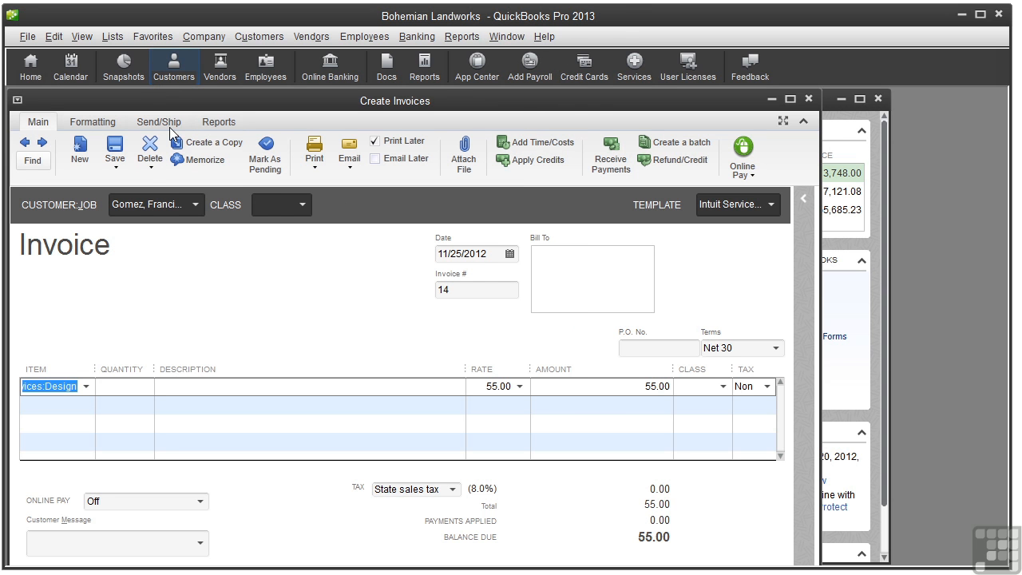
click(116, 385)
text(10)
key(Tab)
key(Tab)
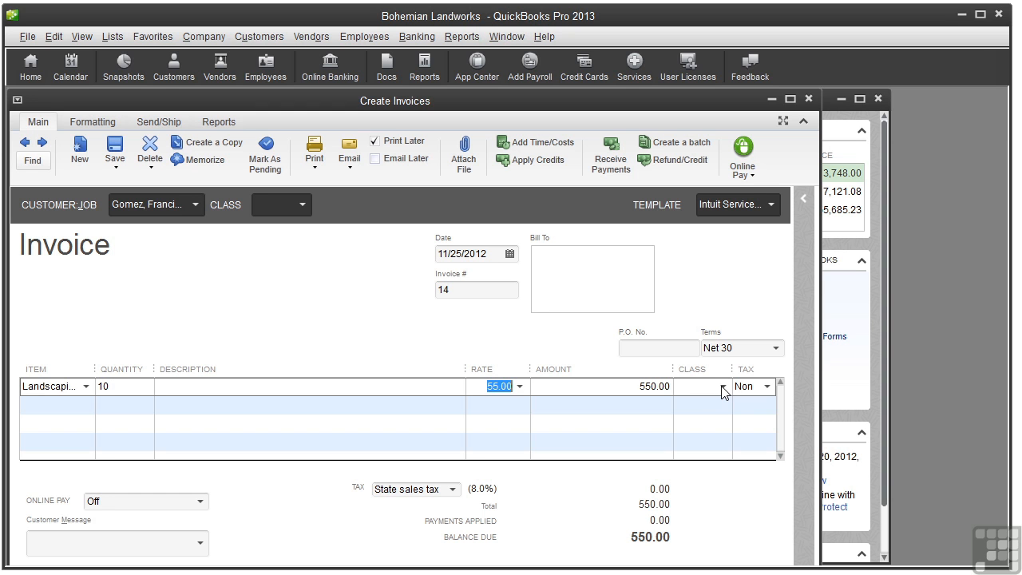
click(723, 387)
click(715, 447)
Step: Add a second invoice line for Landscape maintenance with quantity 3 and class Garden Maintenance, and close the invoice window
click(86, 409)
click(86, 410)
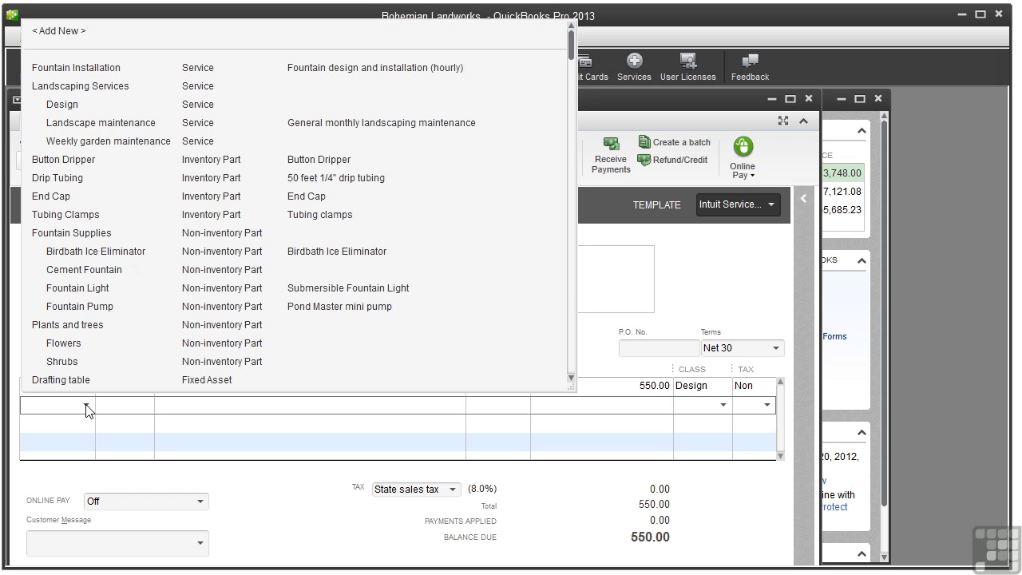
click(109, 187)
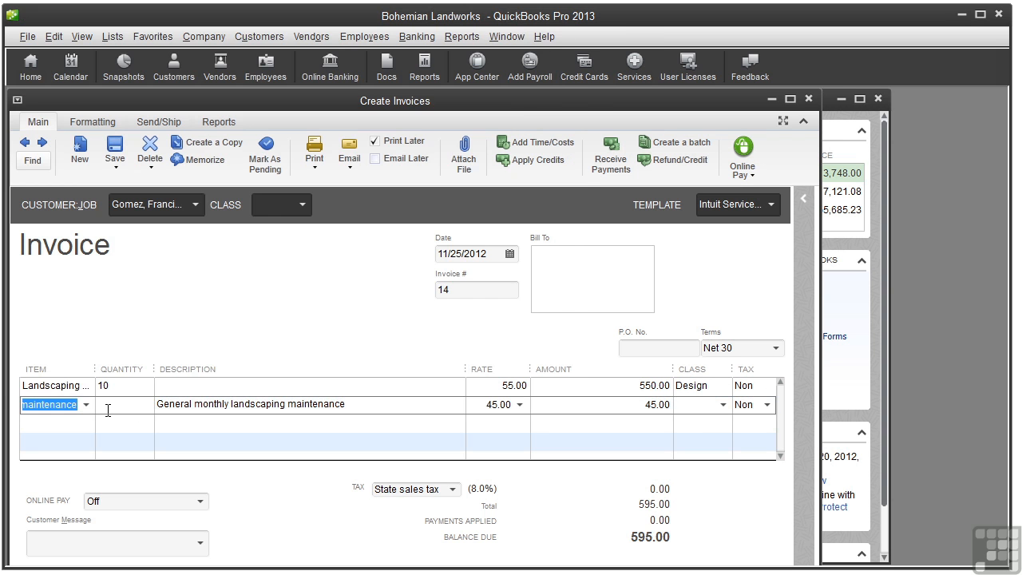
click(108, 410)
text(3)
key(Tab)
click(725, 406)
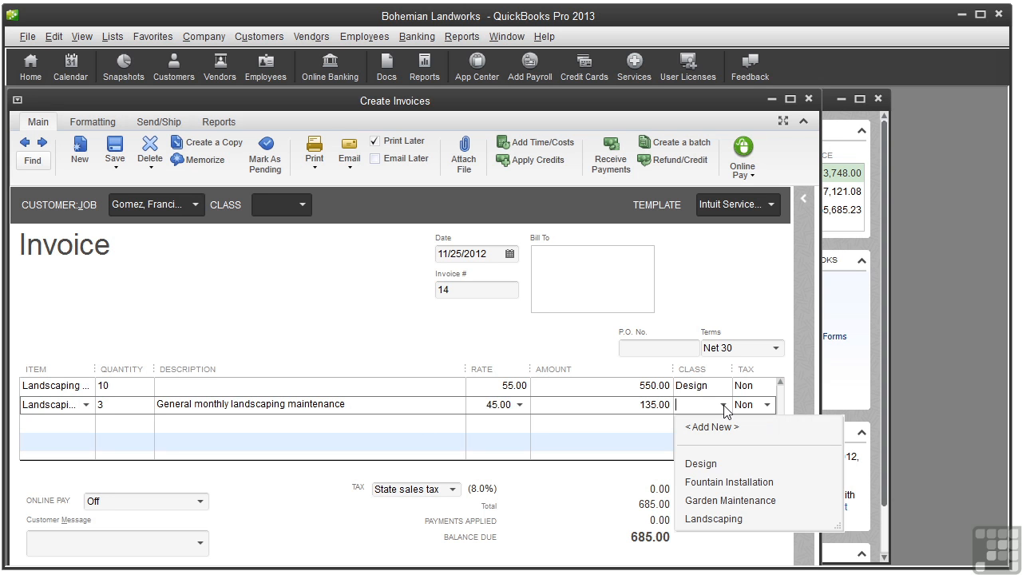
click(727, 501)
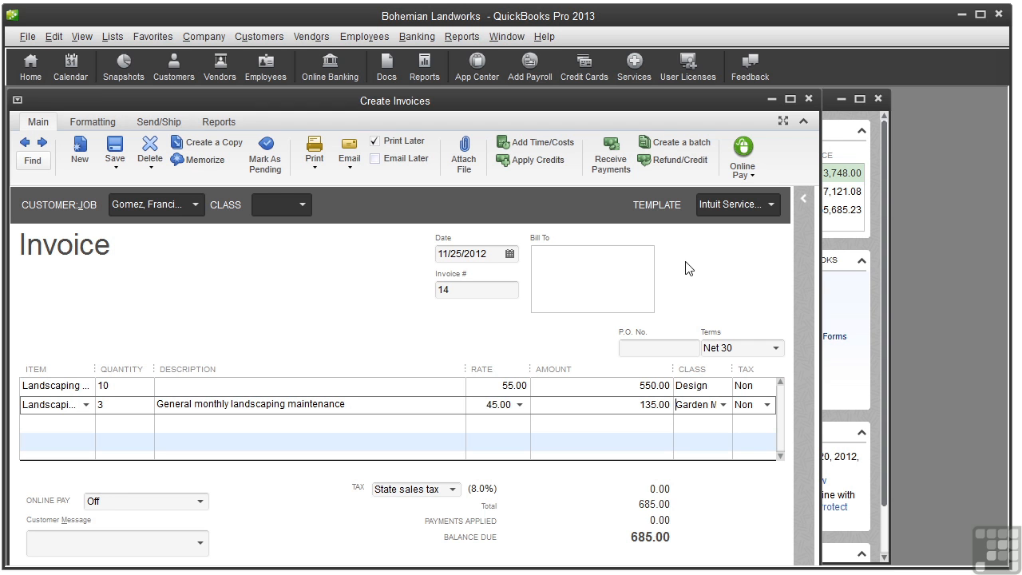
click(809, 100)
click(497, 190)
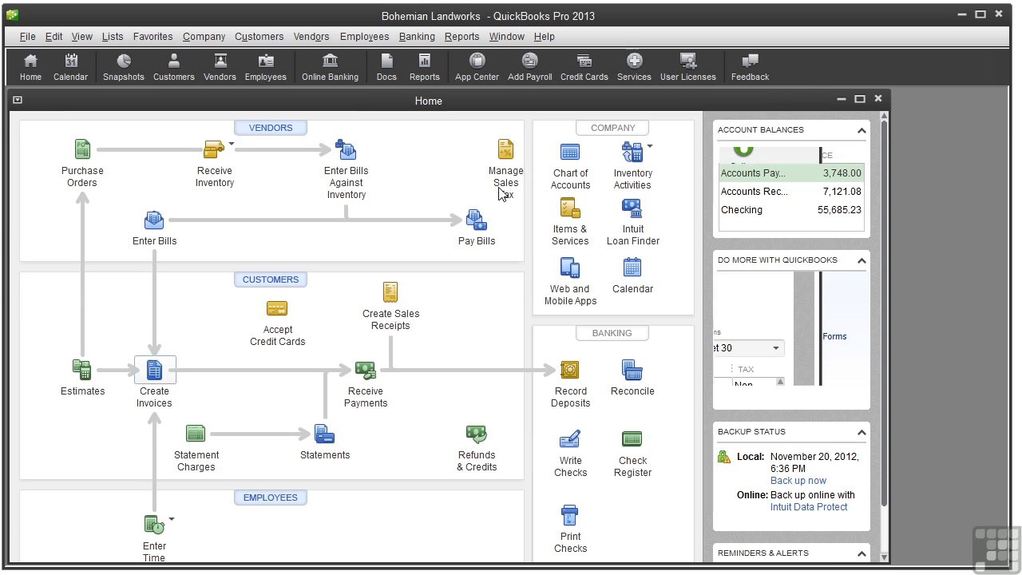